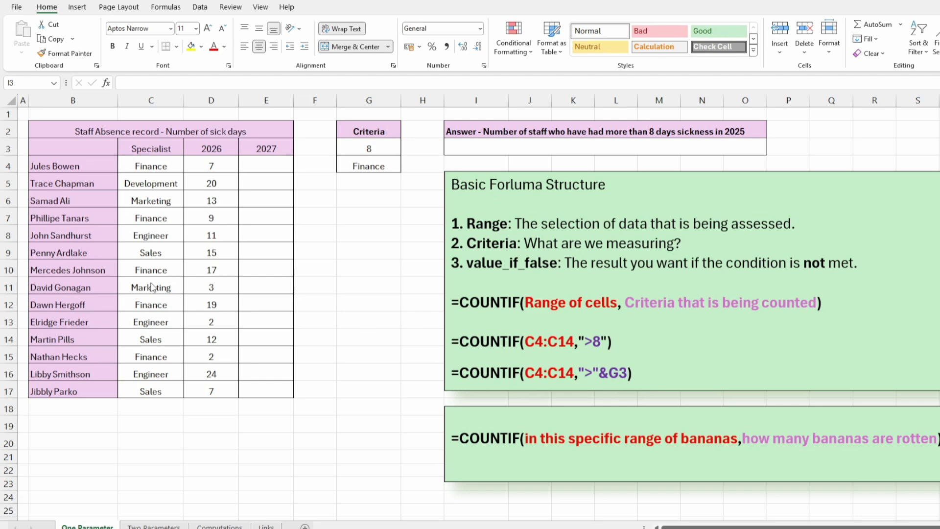
pyautogui.click(153, 166)
pyautogui.moveTo(153, 167); pyautogui.dragTo(160, 391)
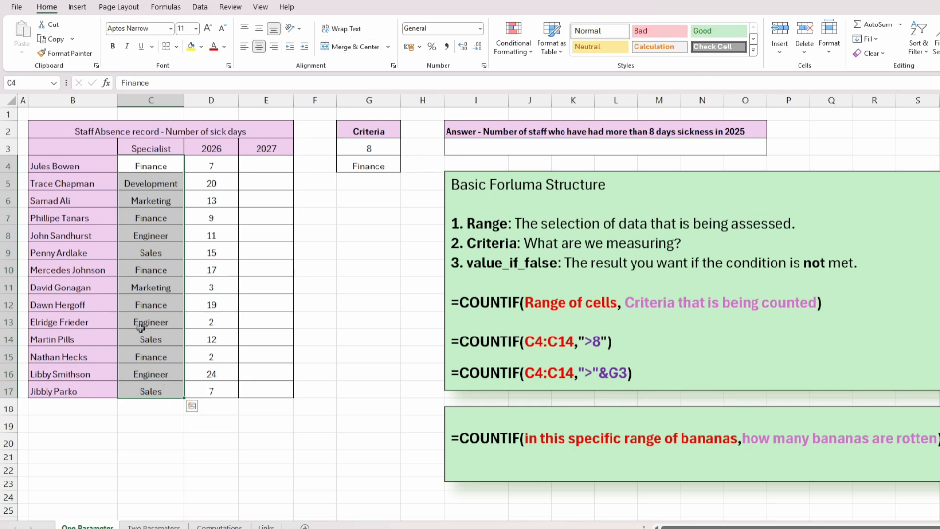
pyautogui.moveTo(215, 166); pyautogui.dragTo(218, 375)
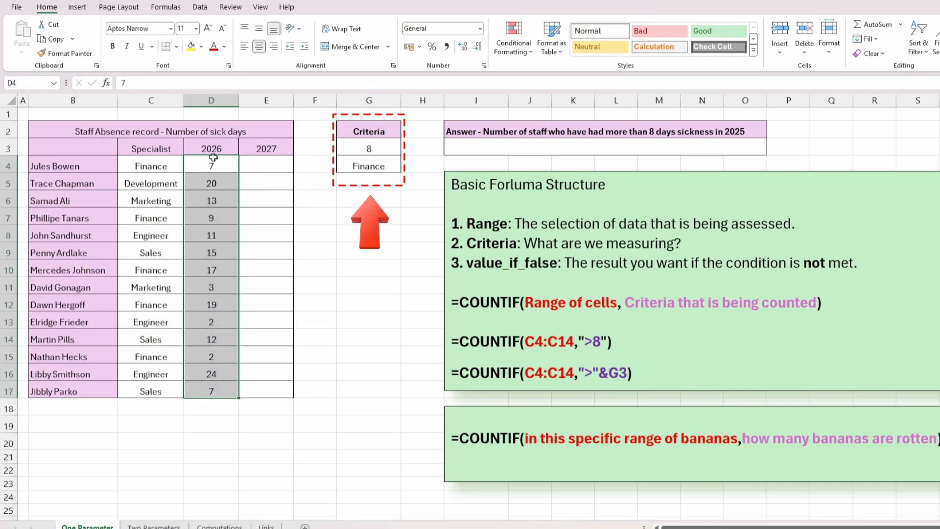
pyautogui.click(307, 201)
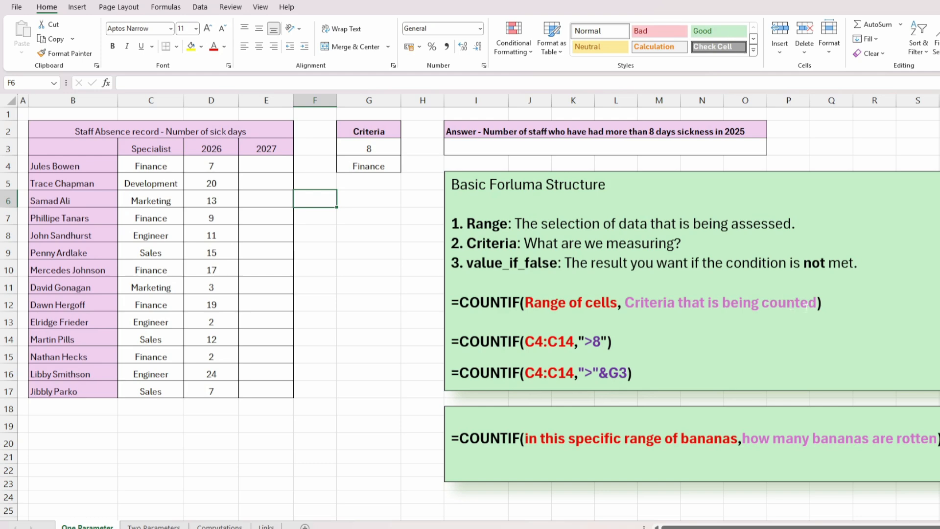
# Step: Enter =COUNTIF(D4:D17,">8") in the answer cell I3 to count staff with more than 8 sick days
pyautogui.click(541, 145)
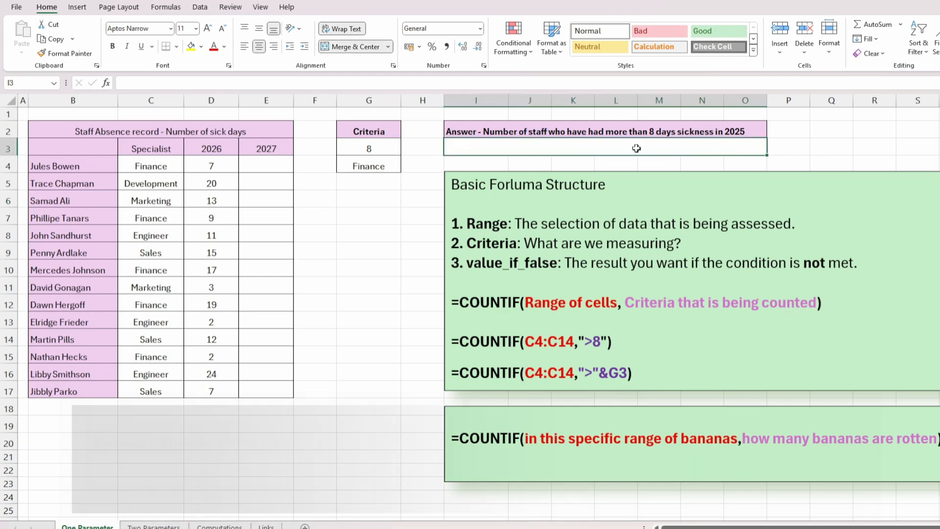
pyautogui.write('=')
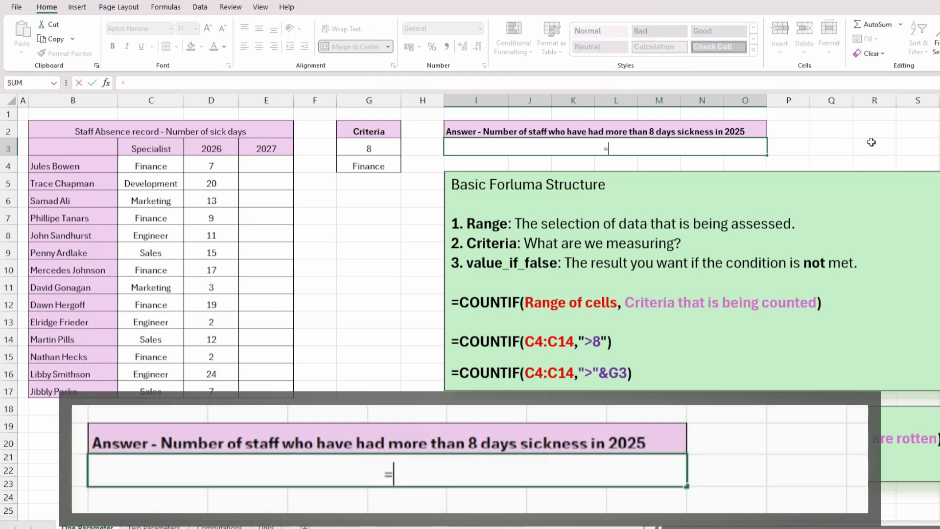
pyautogui.write('COUN')
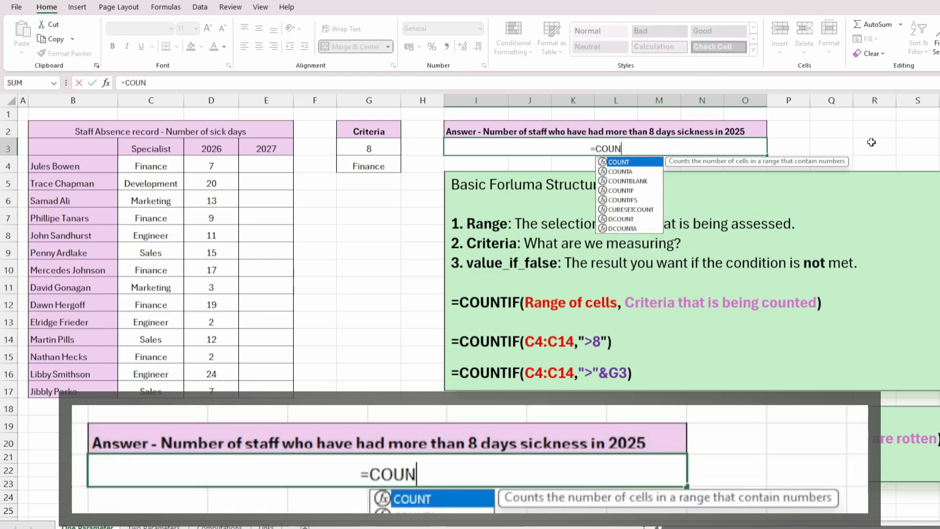
pyautogui.write('TIF(')
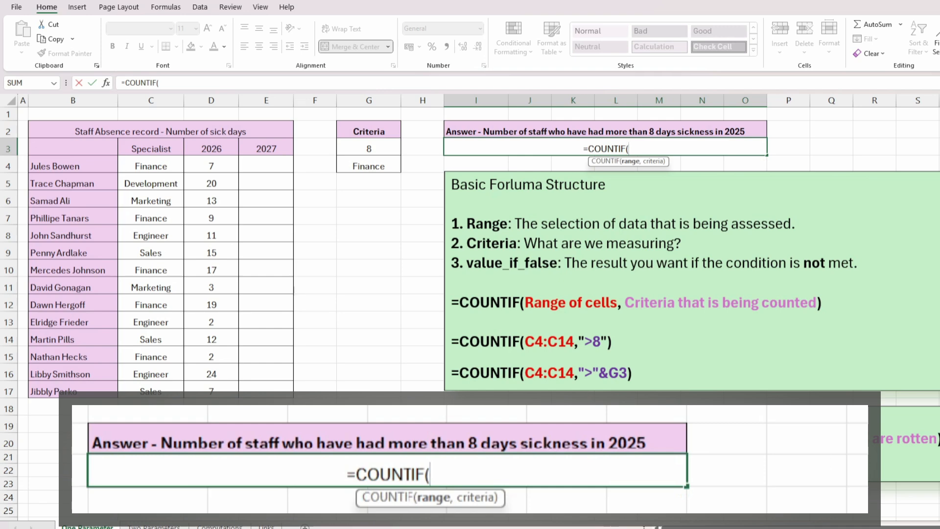
pyautogui.moveTo(219, 168); pyautogui.dragTo(220, 384)
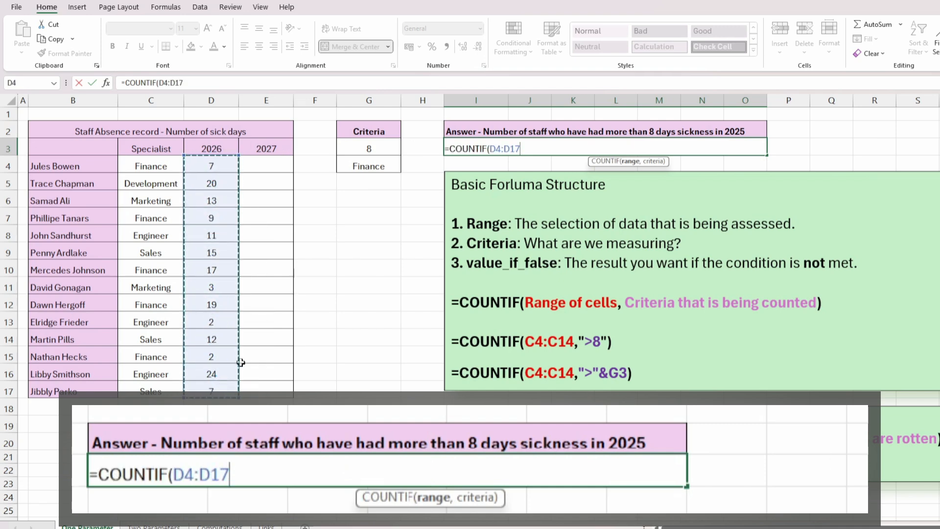
pyautogui.write(',"')
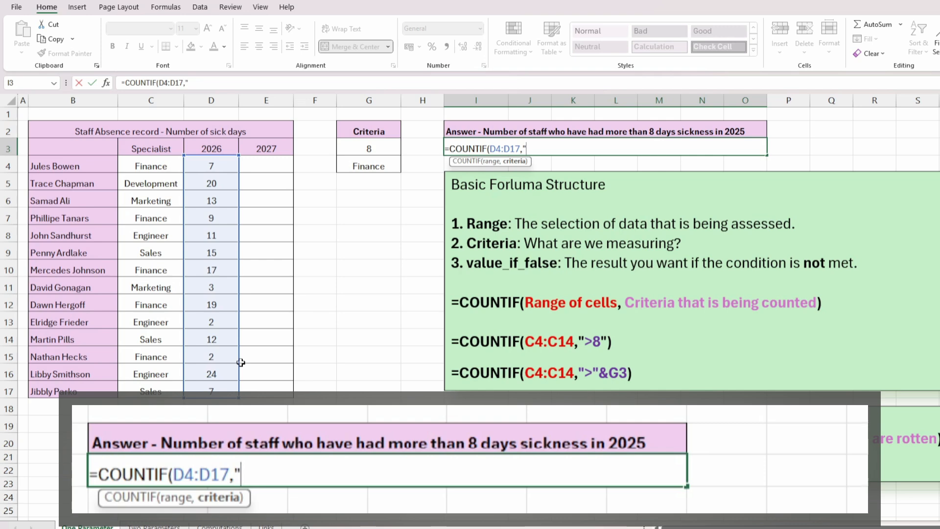
pyautogui.write('>8")')
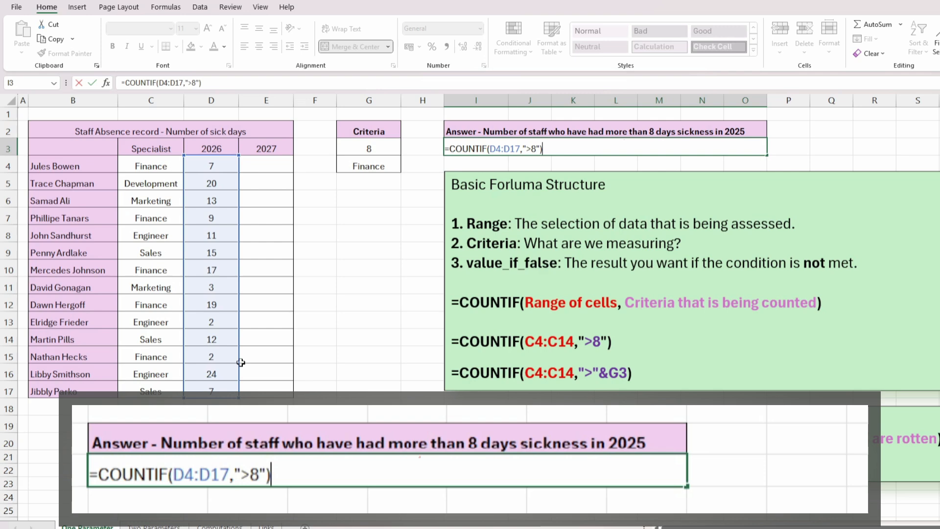
pyautogui.press('Return')
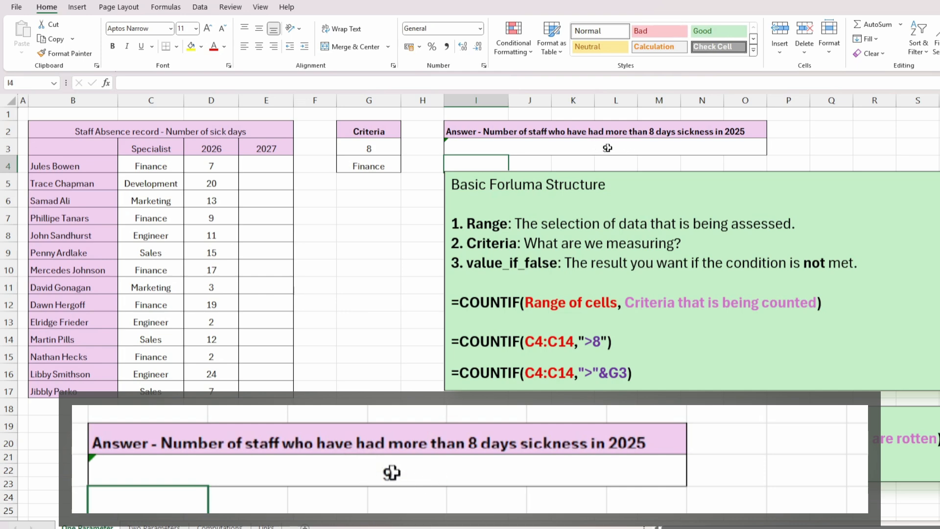
# Step: Inspect the COUNTIF formula in I3 and the criteria value in G3
pyautogui.click(606, 150)
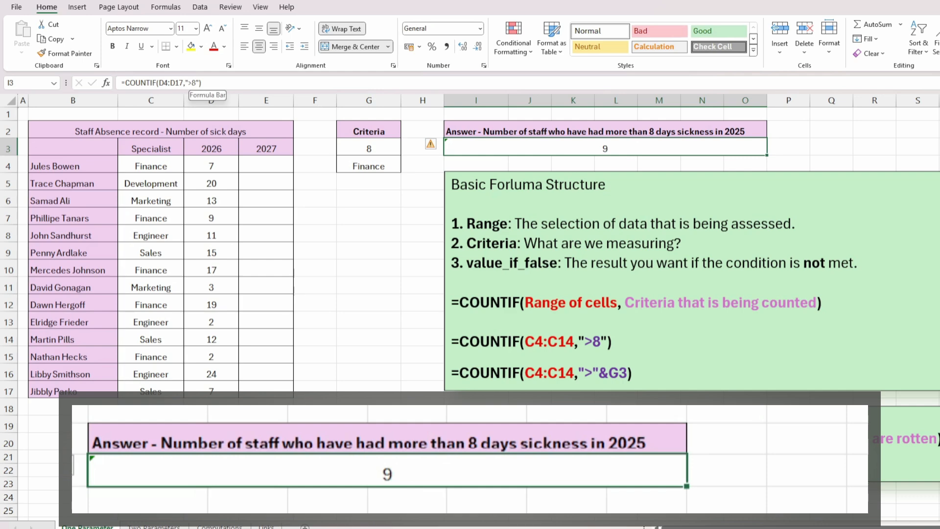
pyautogui.click(194, 82)
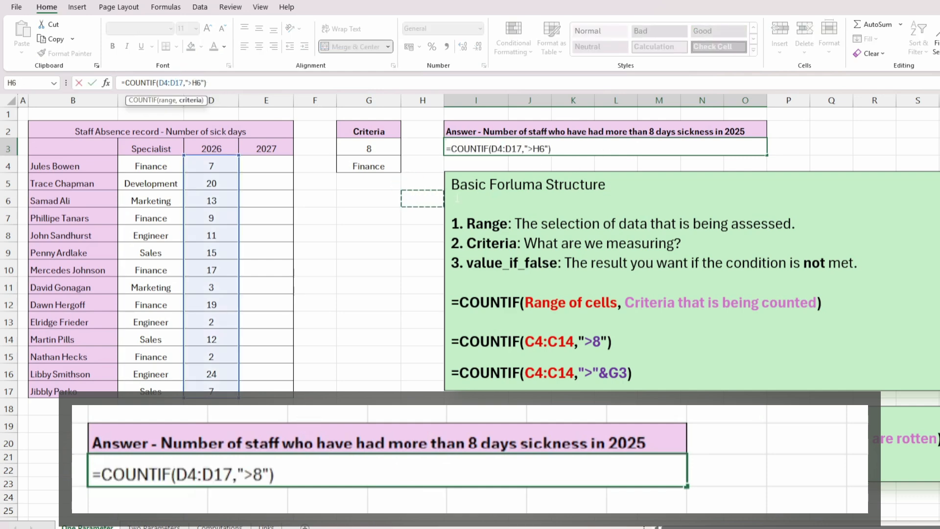
pyautogui.press('Return')
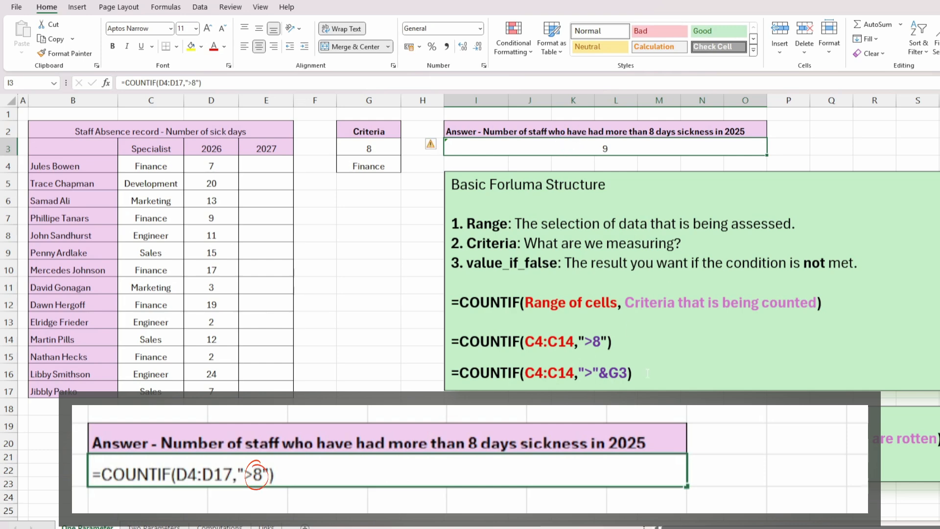
pyautogui.click(375, 148)
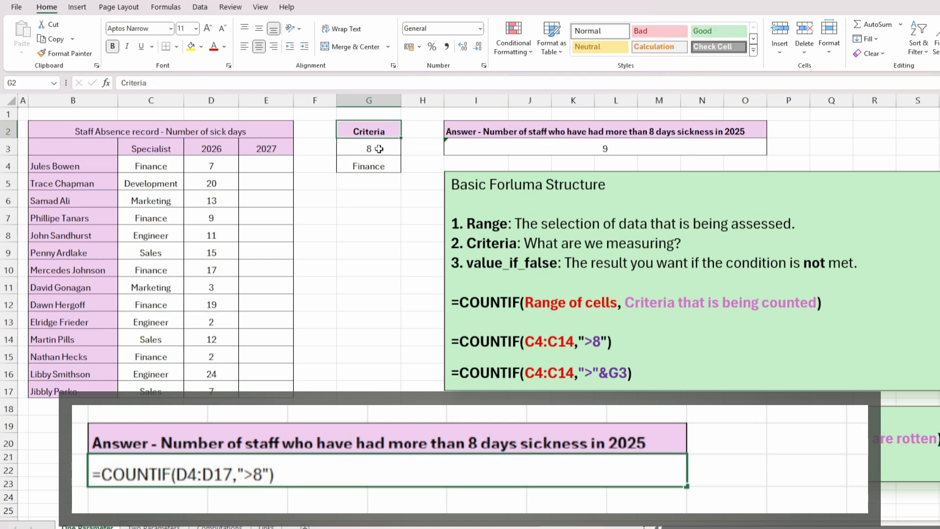
pyautogui.click(615, 149)
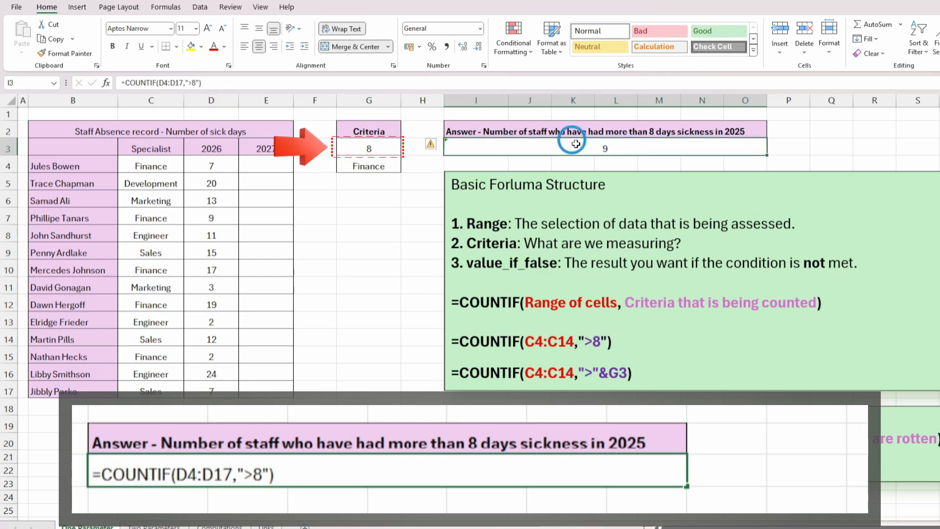
pyautogui.click(378, 148)
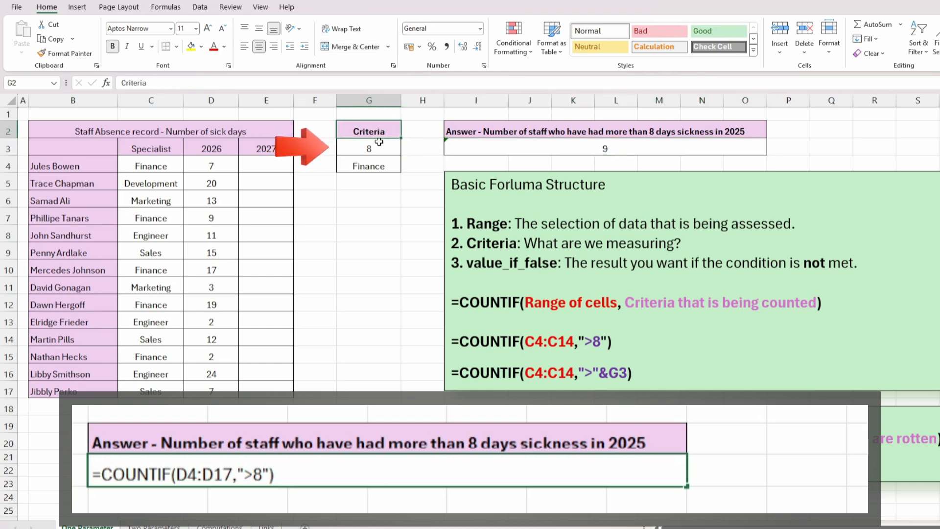
# Step: Edit the I3 formula so its criterion becomes ">"&G3, referencing the criteria cell instead of 8
pyautogui.click(618, 148)
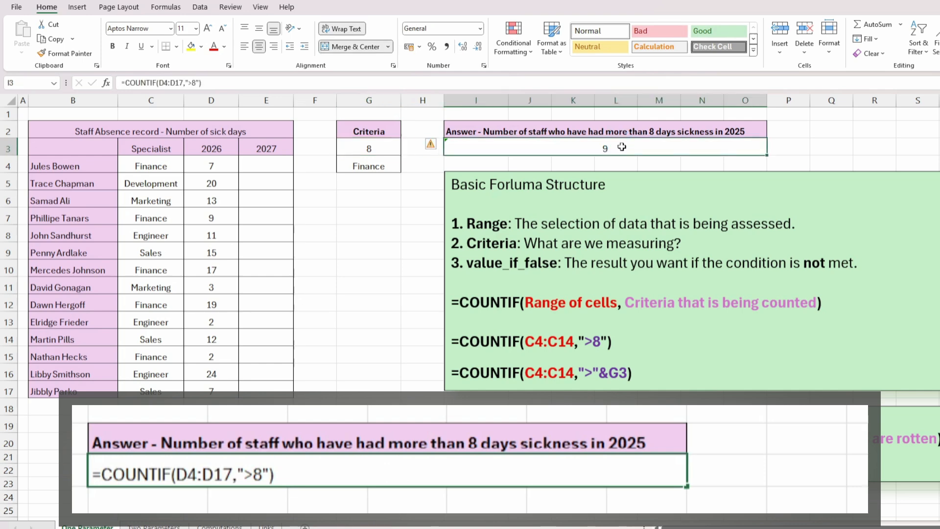
pyautogui.press('F2')
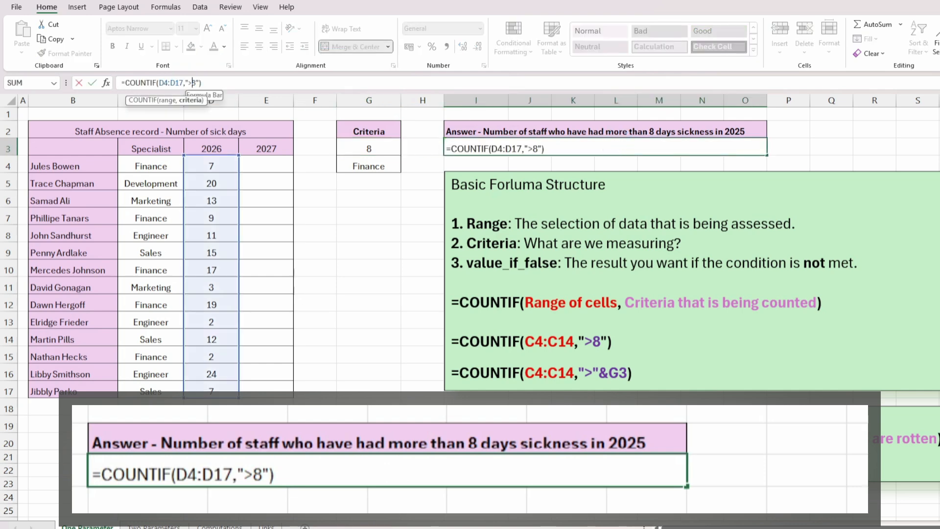
pyautogui.press('Delete')
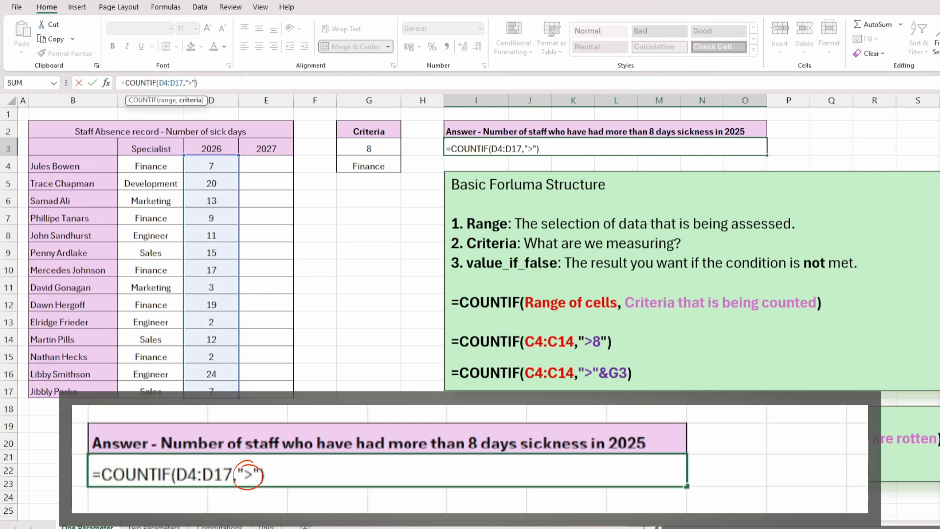
pyautogui.write('&')
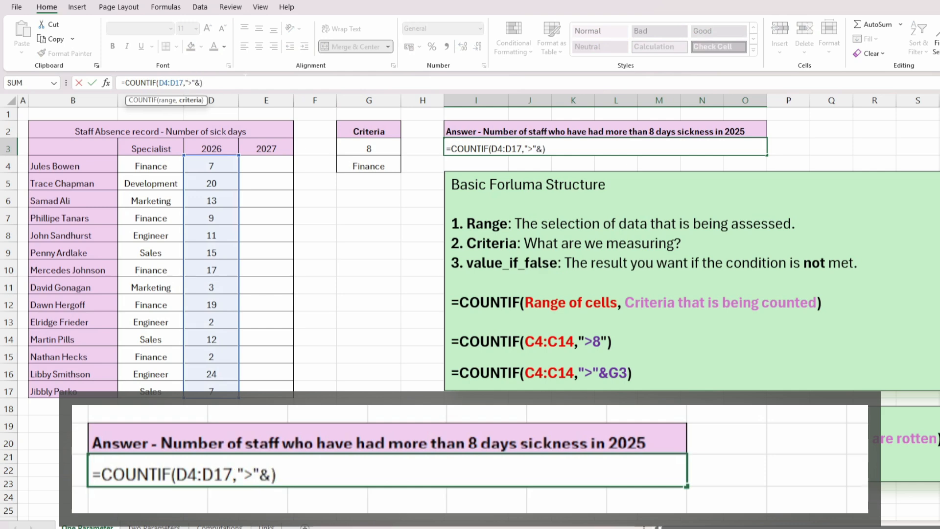
pyautogui.click(369, 148)
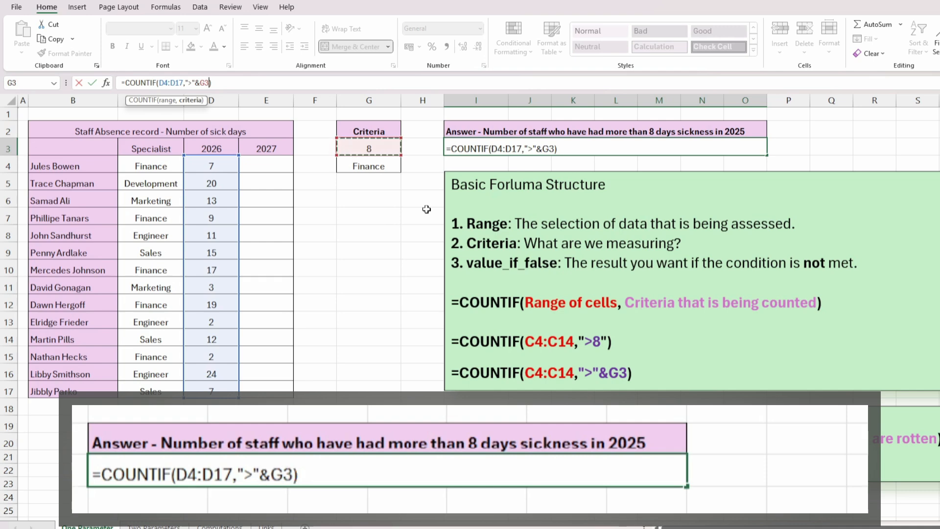
pyautogui.click(556, 148)
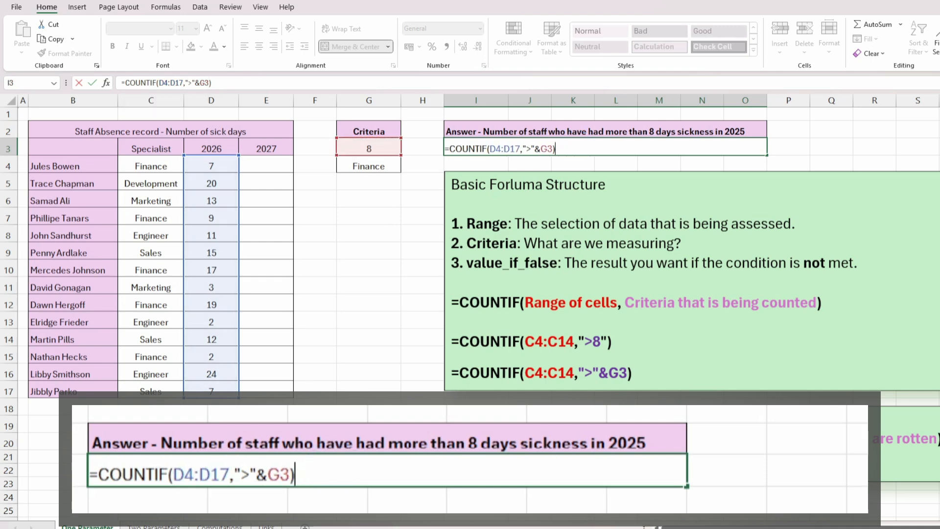
pyautogui.press('Return')
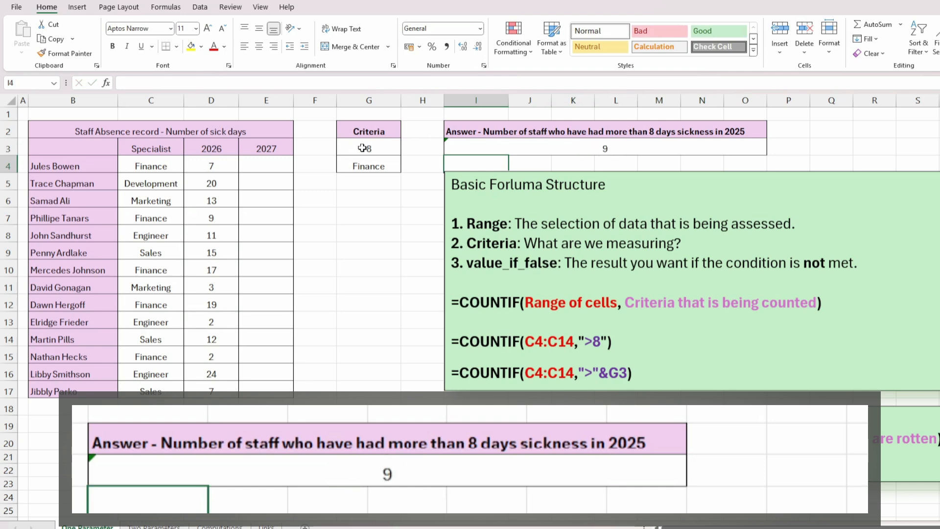
# Step: Change the criteria value in G3 to 5 and then to 20
pyautogui.click(389, 149)
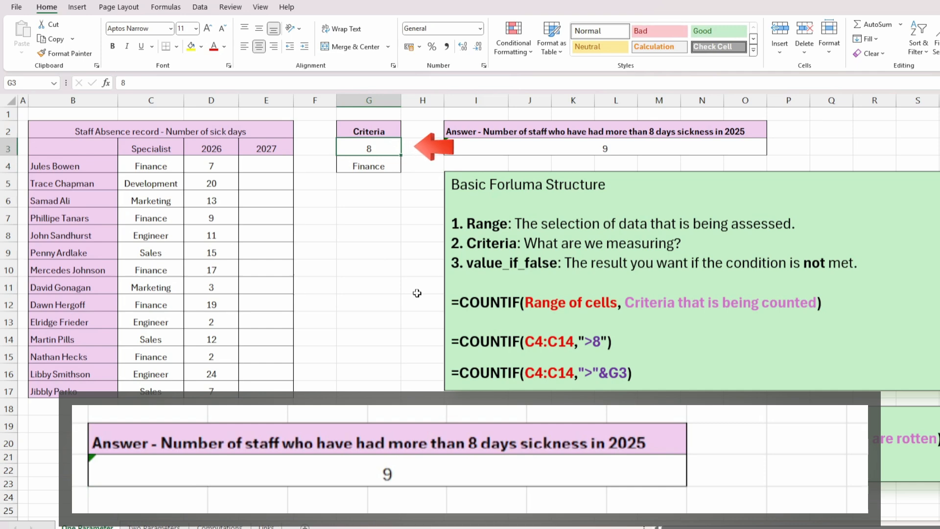
pyautogui.write('5')
pyautogui.press('Return')
pyautogui.press('Up')
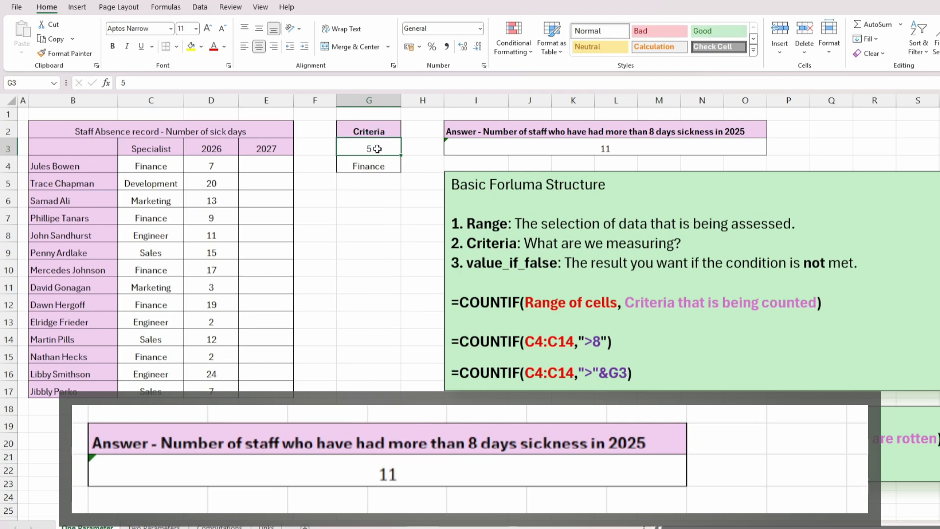
pyautogui.write('20')
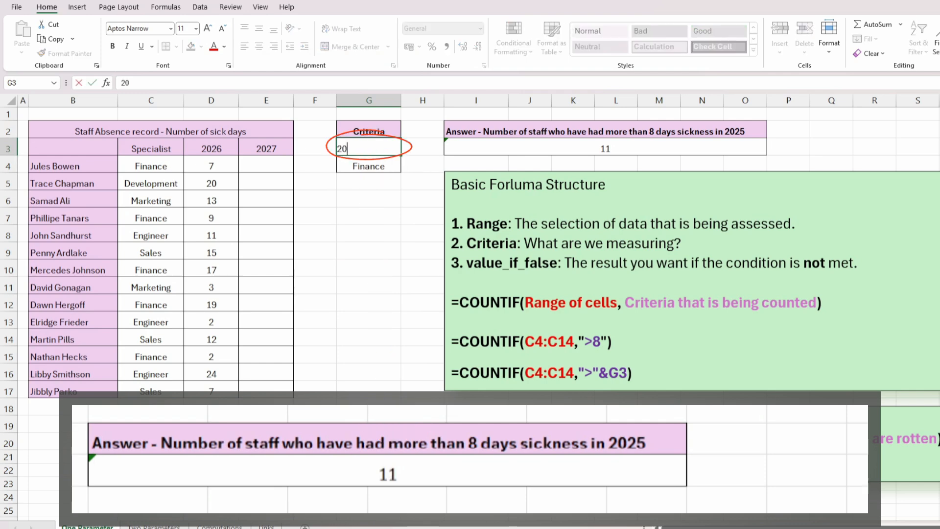
pyautogui.press('Return')
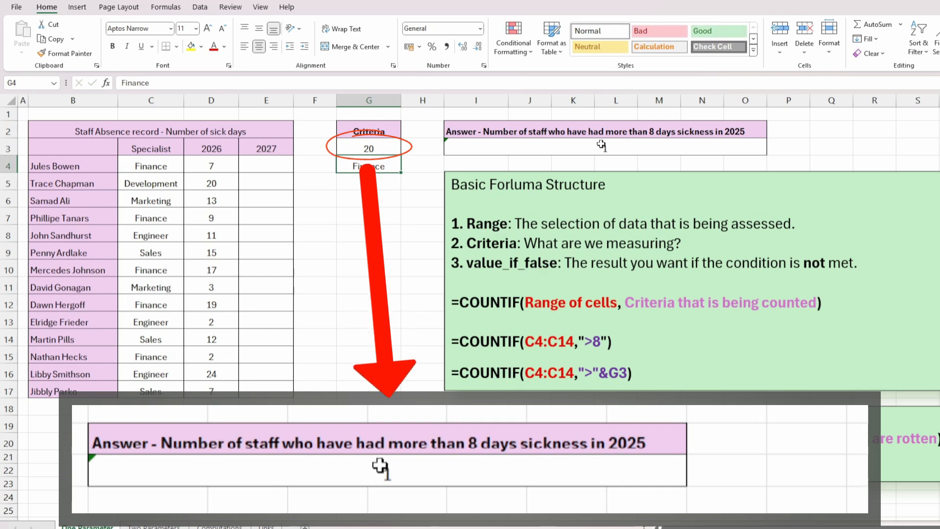
# Step: View the Computations sheet of COUNTIF operators and return to the One Parameter sheet
pyautogui.click(370, 149)
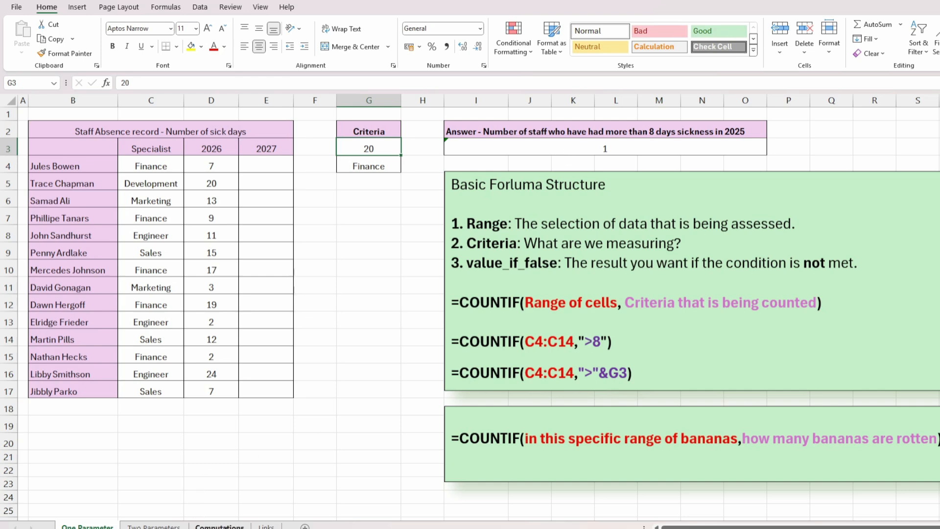
pyautogui.click(221, 525)
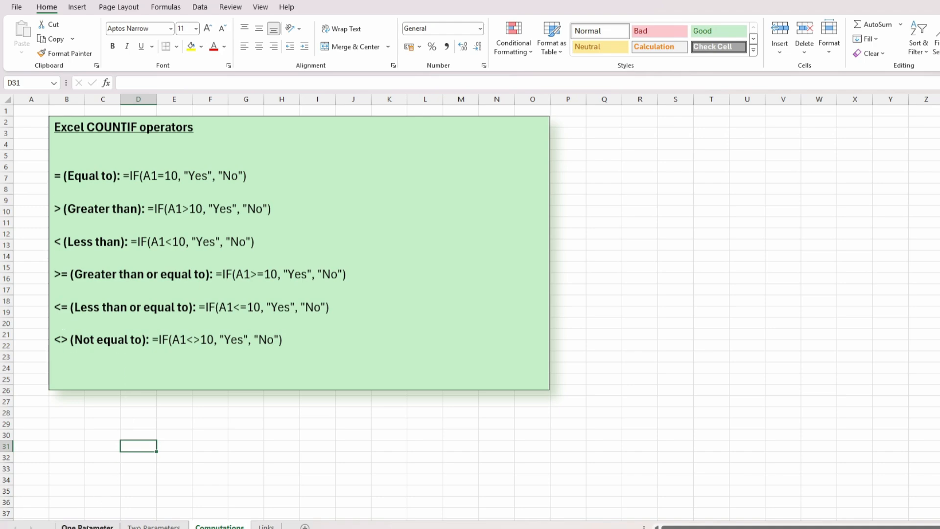
pyautogui.click(92, 525)
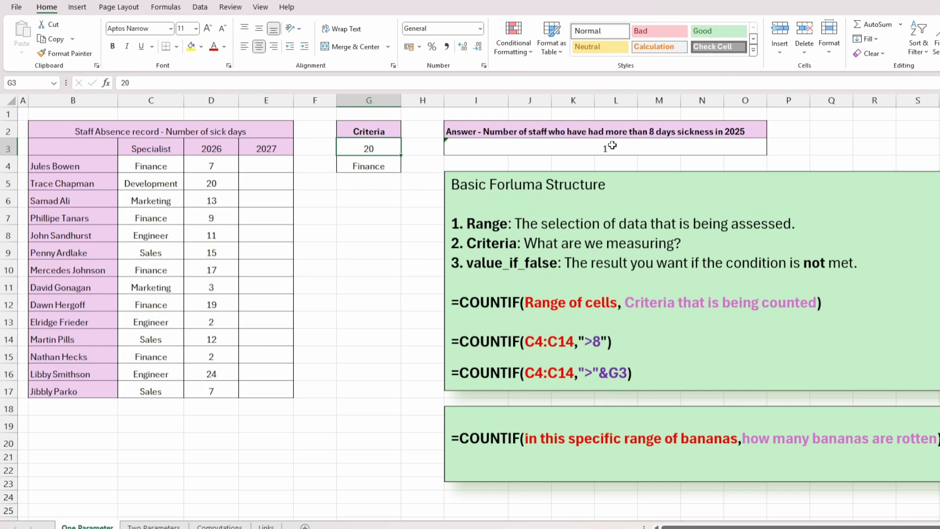
# Step: Replace the formula in I3 with =COUNTIF(C4:C17,"Finance") to count Finance staff in the Specialist column
pyautogui.click(612, 145)
pyautogui.press('Delete')
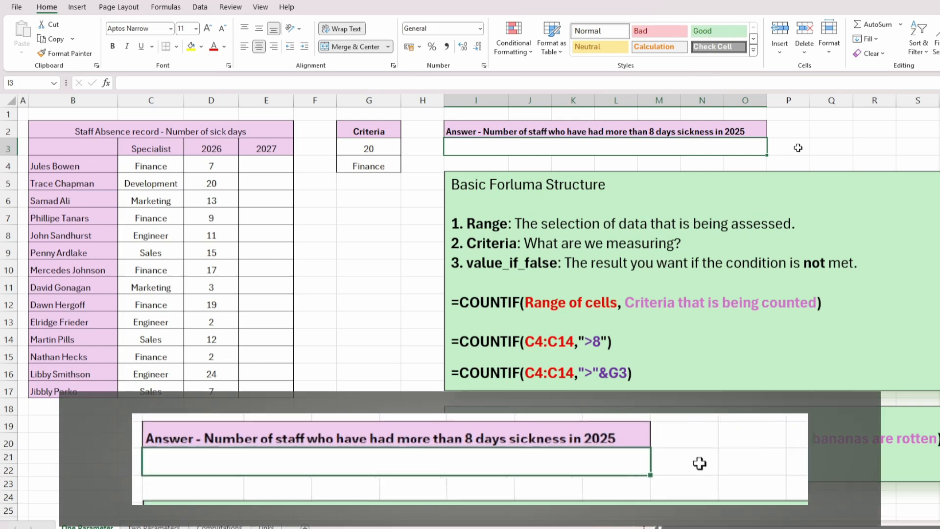
pyautogui.write('=')
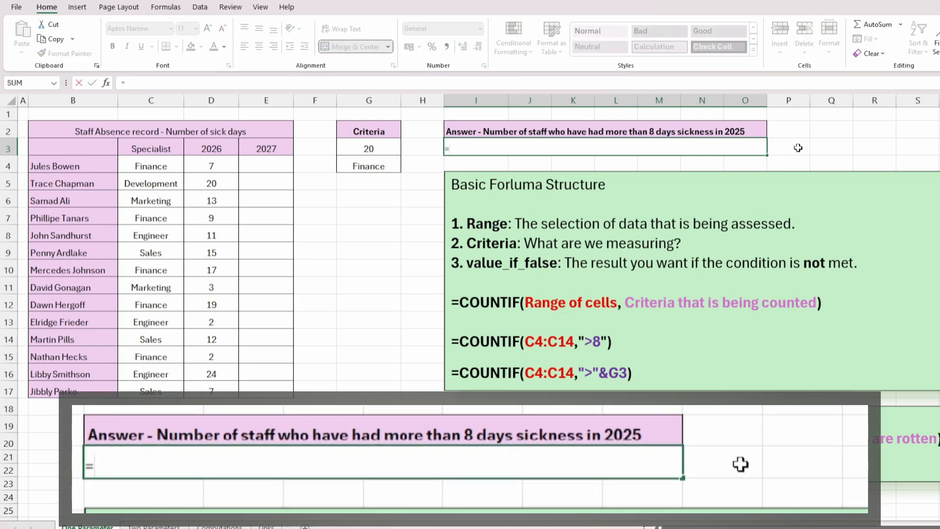
pyautogui.write('COUNTIF')
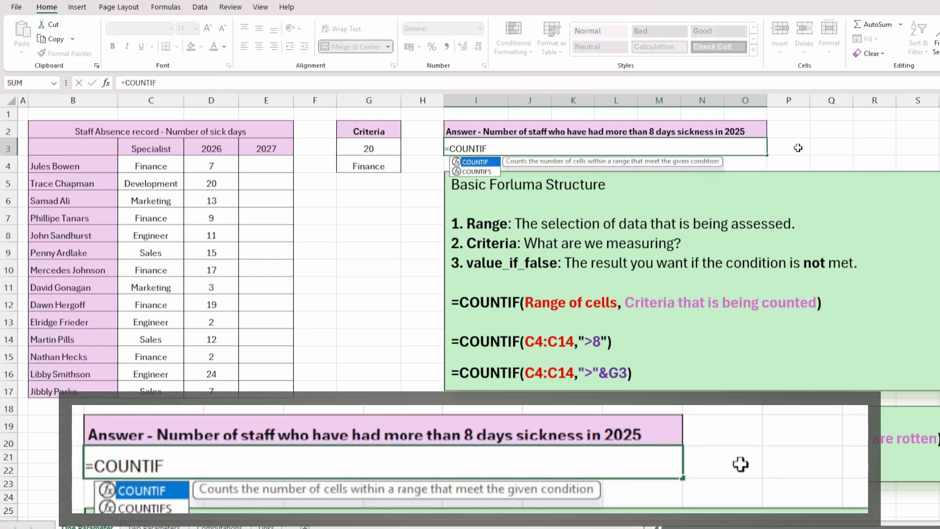
pyautogui.write('(')
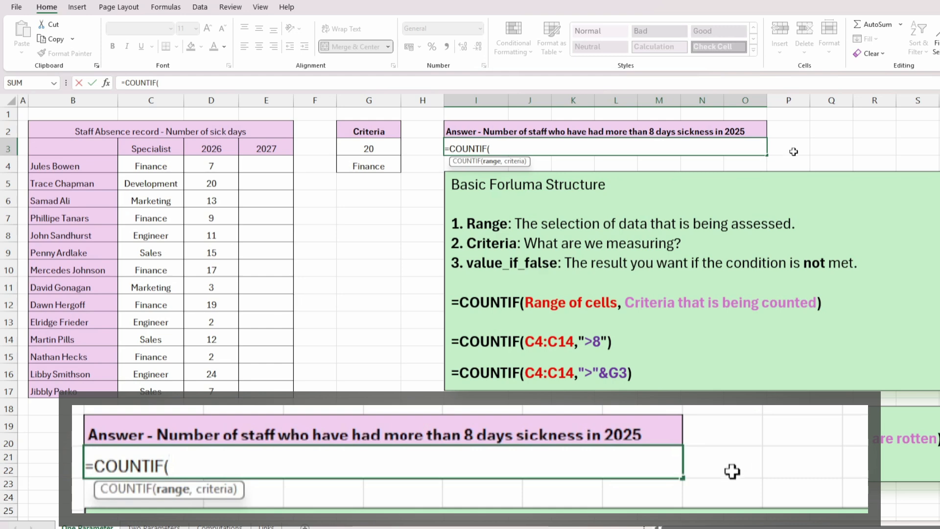
pyautogui.moveTo(147, 167); pyautogui.dragTo(155, 384)
pyautogui.write(',')
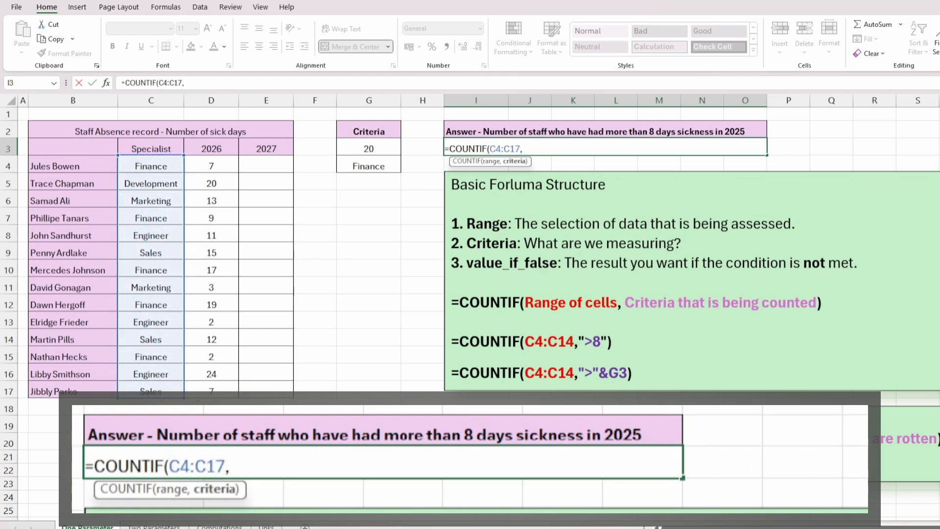
pyautogui.write('"')
pyautogui.write('Finan')
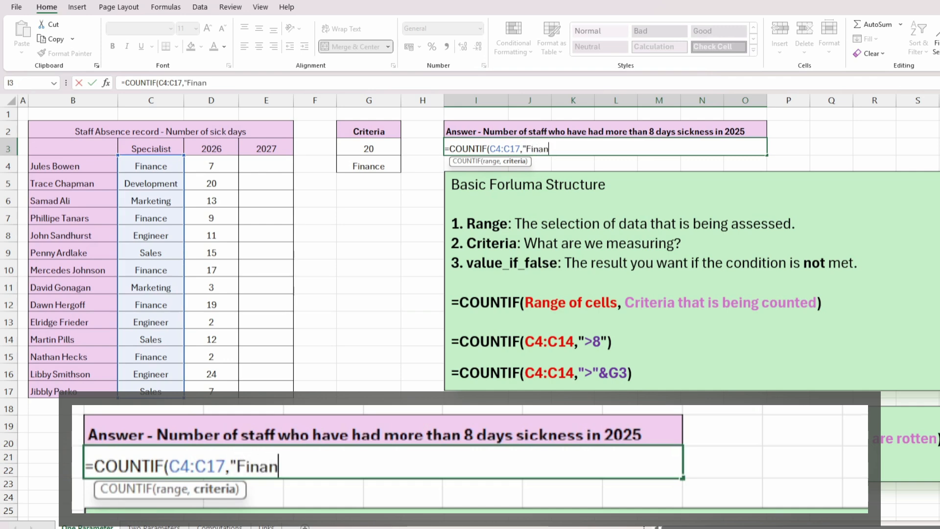
pyautogui.write('ce")')
pyautogui.press('Return')
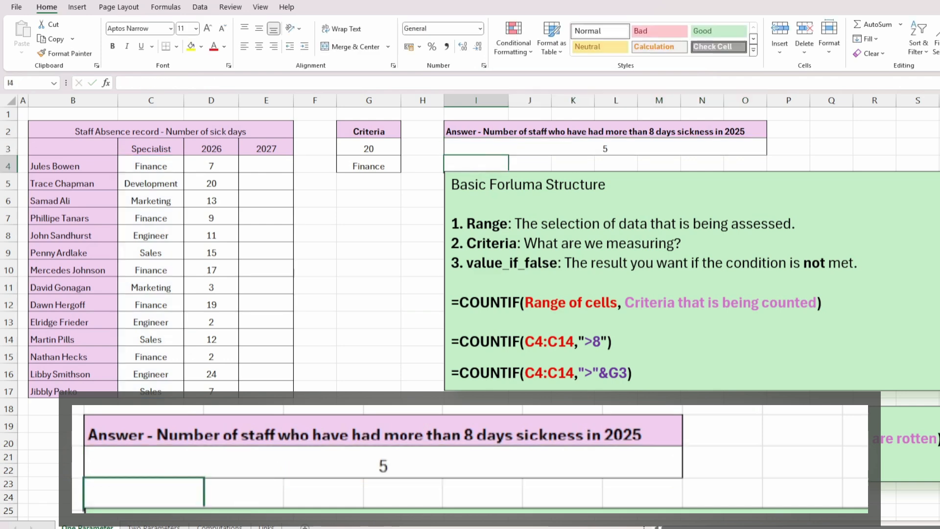
# Step: Change the criteria cell G4 to Sales
pyautogui.click(604, 148)
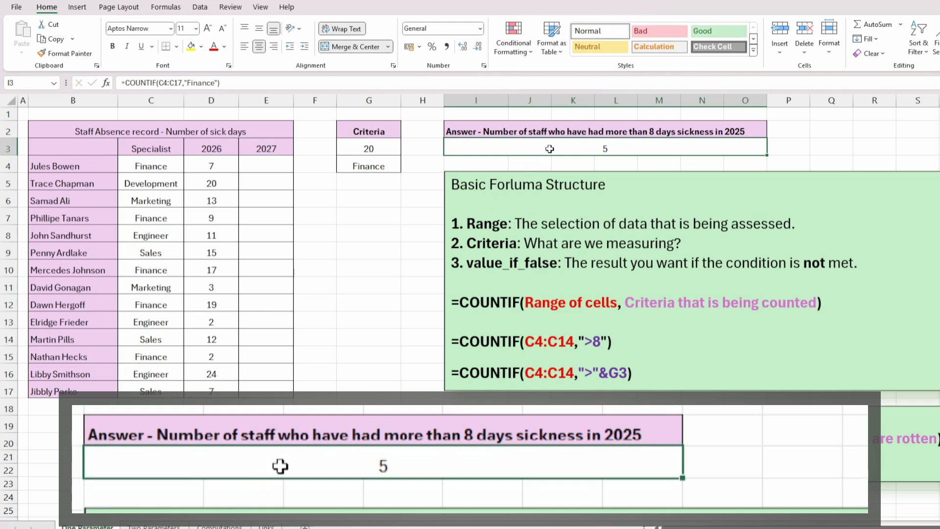
pyautogui.click(379, 163)
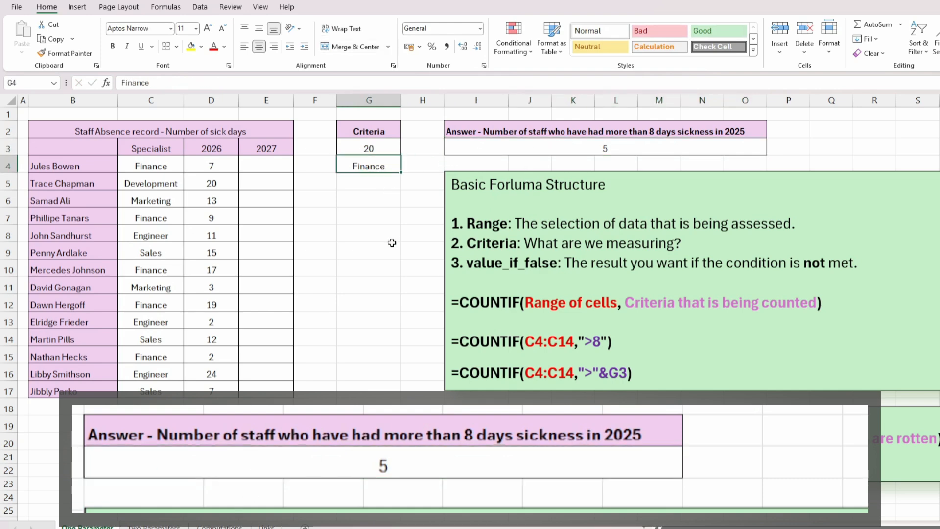
pyautogui.write('Sales')
pyautogui.click(605, 149)
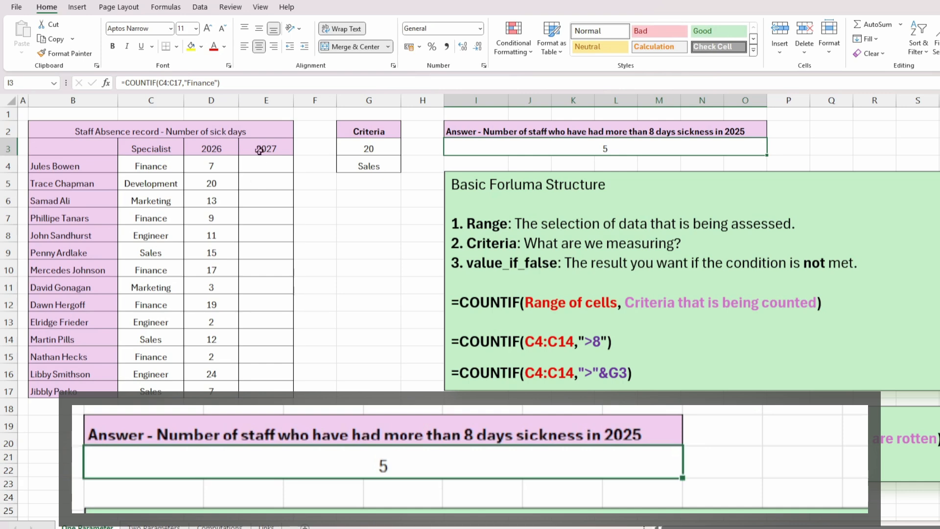
# Step: Edit the I3 formula so its criterion becomes ""&G4, referencing the criteria cell instead of "Finance"
pyautogui.press('F2')
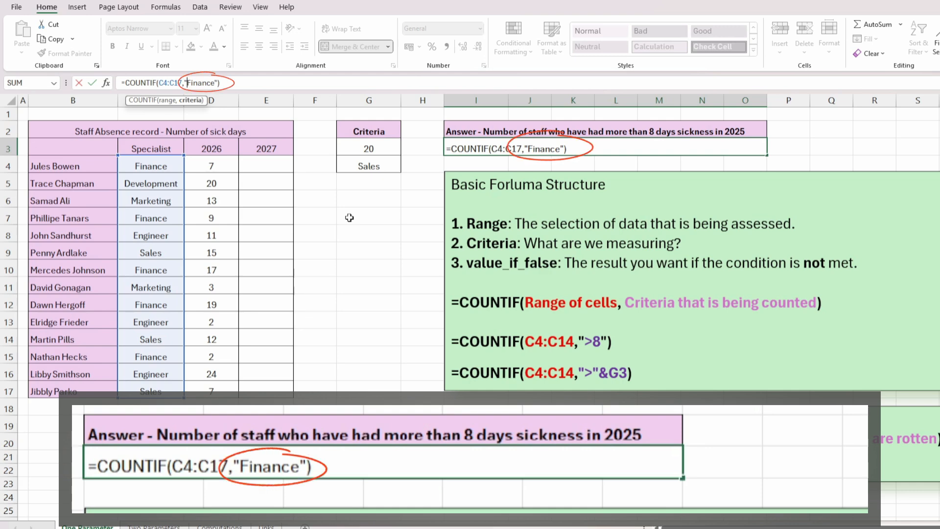
pyautogui.press('Delete')
pyautogui.press('Delete')
pyautogui.press('Delete')
pyautogui.press('Delete')
pyautogui.press('Delete')
pyautogui.press('Delete')
pyautogui.press('Delete')
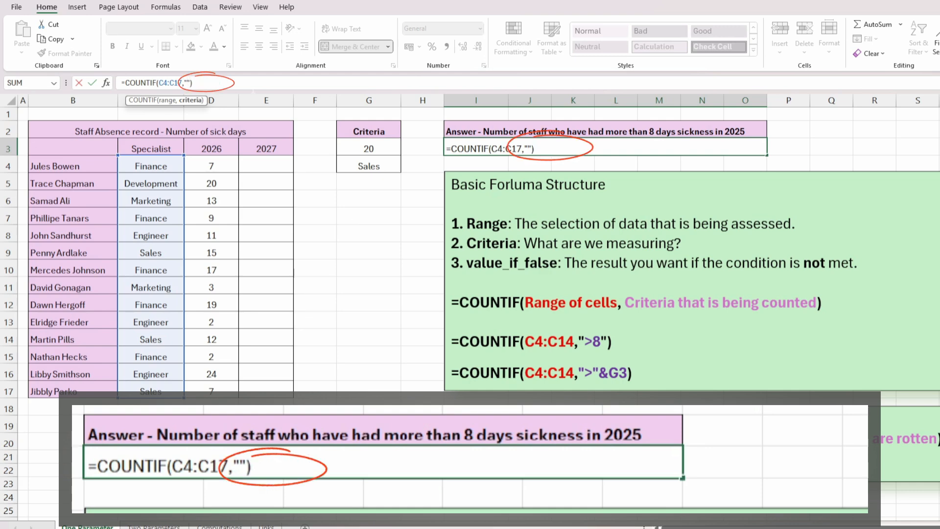
pyautogui.write('&')
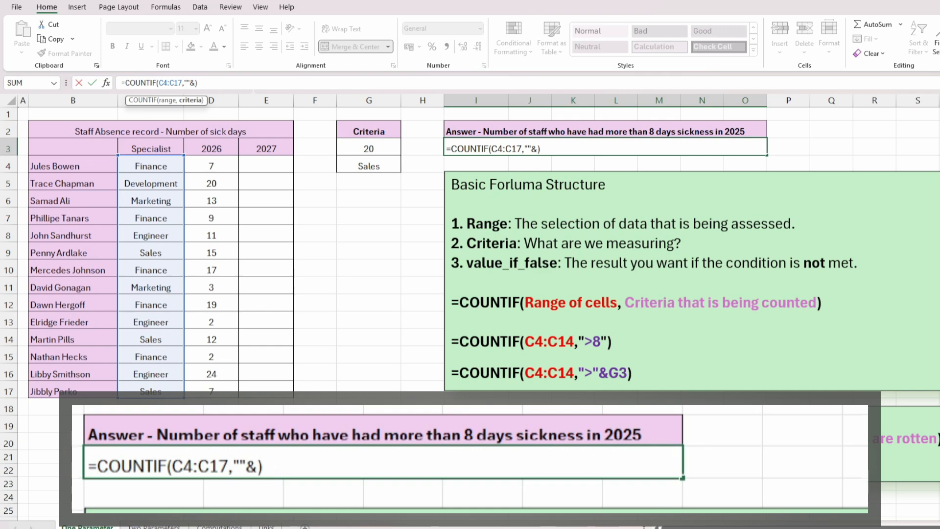
pyautogui.write('G4')
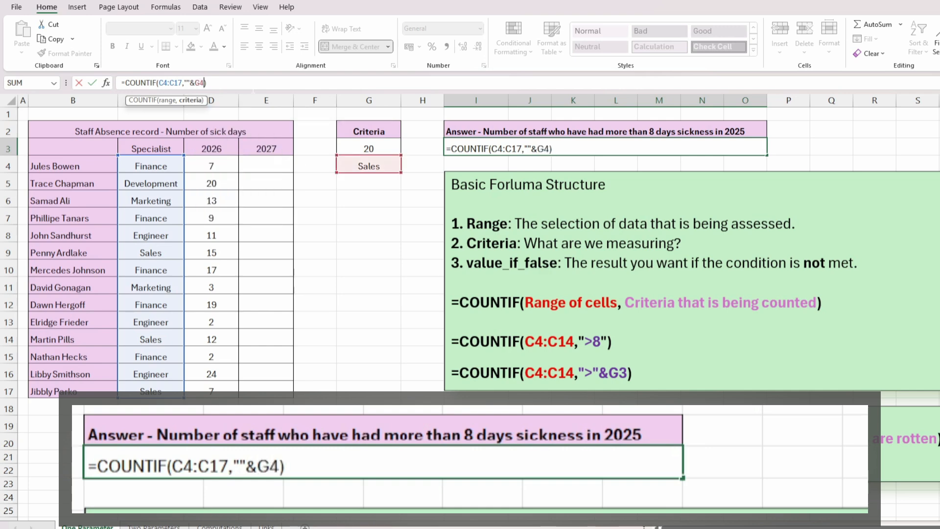
pyautogui.press('Return')
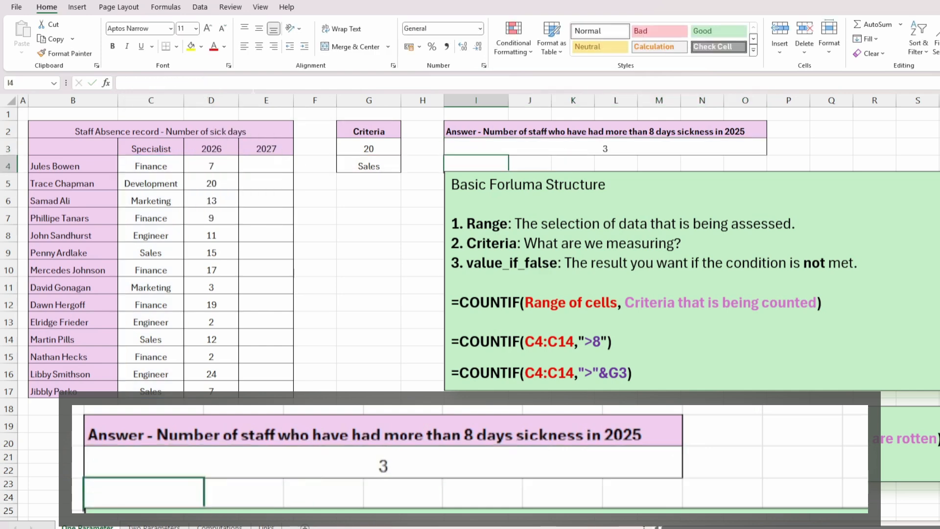
# Step: Change the criteria in G4 to Engineer
pyautogui.press('Left')
pyautogui.press('Left')
pyautogui.write('En')
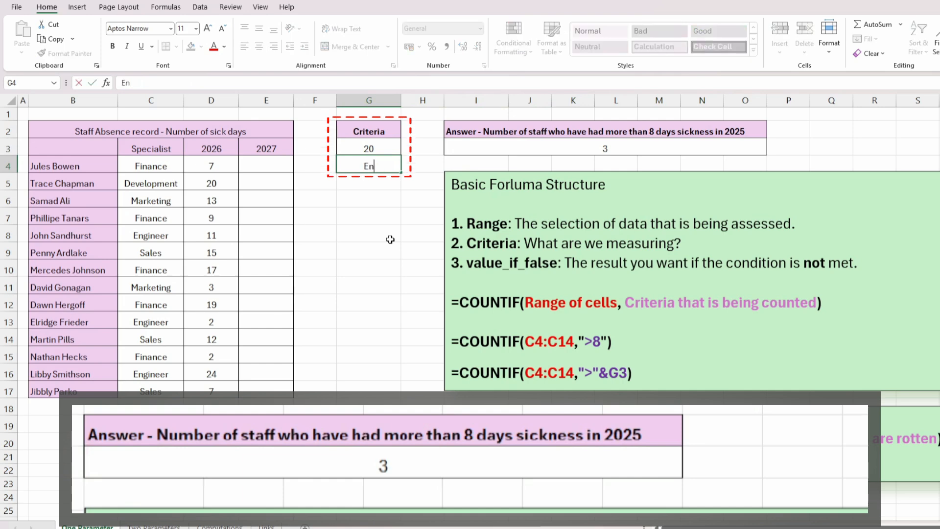
pyautogui.write('ginner')
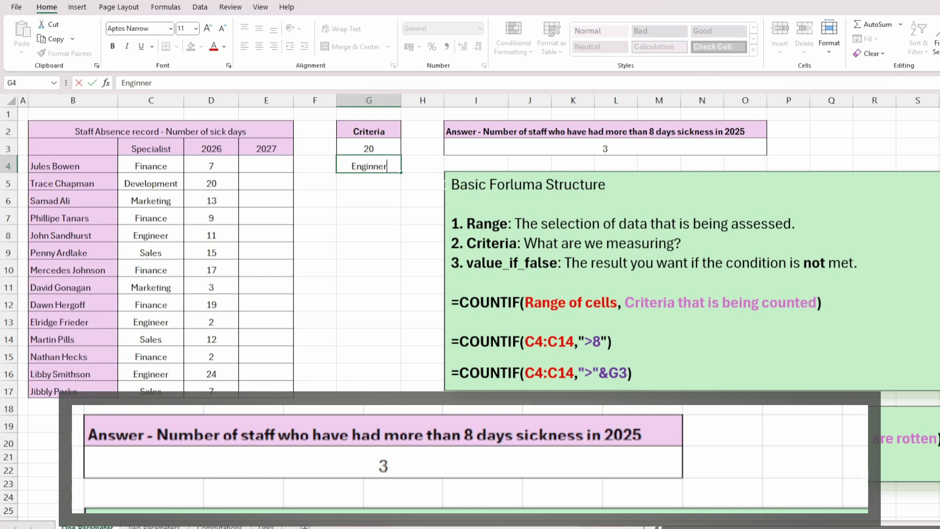
pyautogui.press('BackSpace')
pyautogui.press('BackSpace')
pyautogui.press('BackSpace')
pyautogui.write('eer')
pyautogui.hotkey('ctrl', 'Return')
# Step: Change the criteria in G4 to Development
pyautogui.write('Dv')
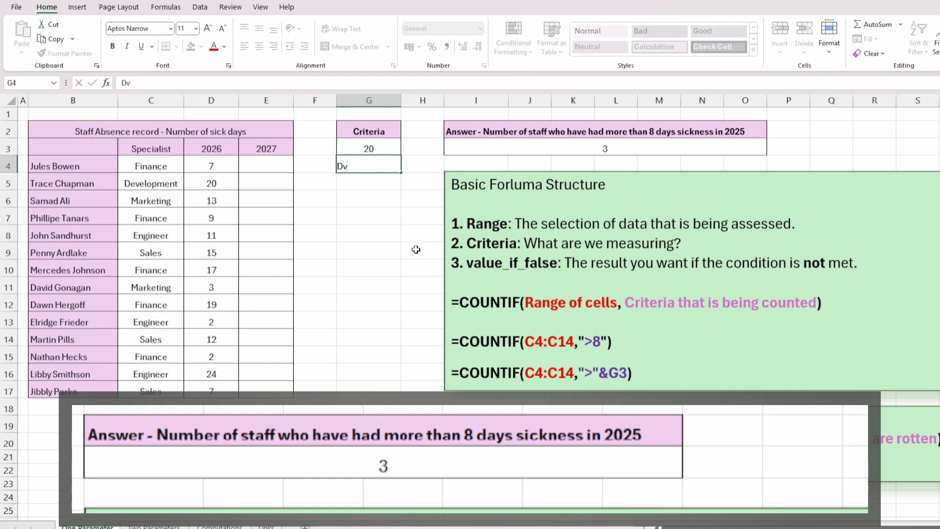
pyautogui.write('velopment')
pyautogui.press('Return')
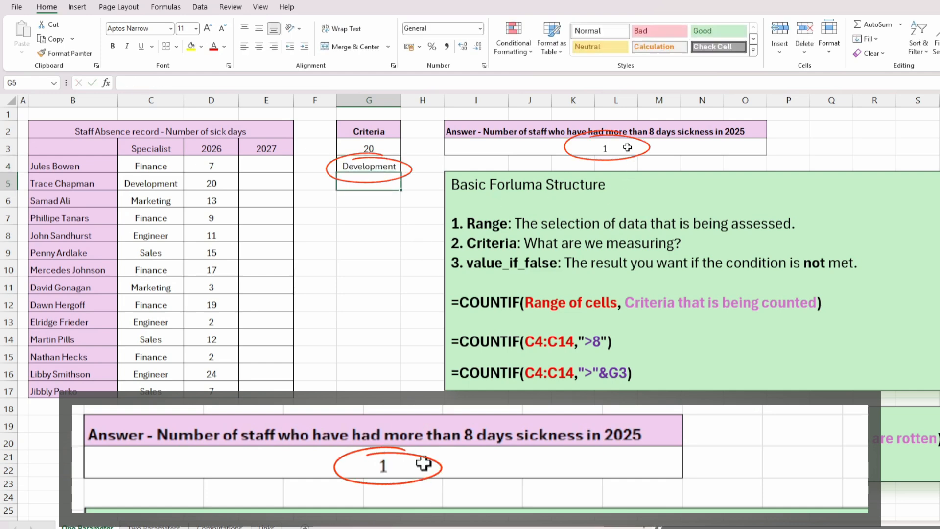
# Step: Change the criteria in G4 back to Sales
pyautogui.click(390, 165)
pyautogui.write('Sales')
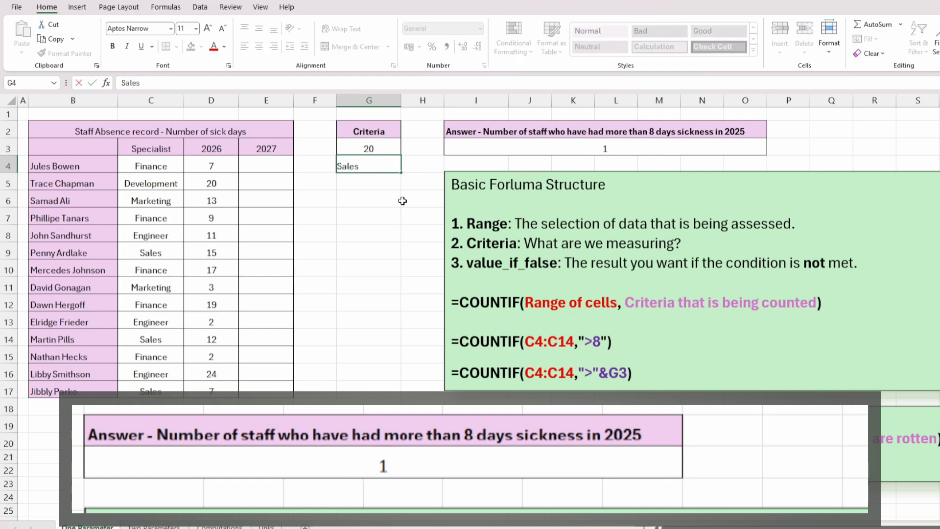
pyautogui.press('Return')
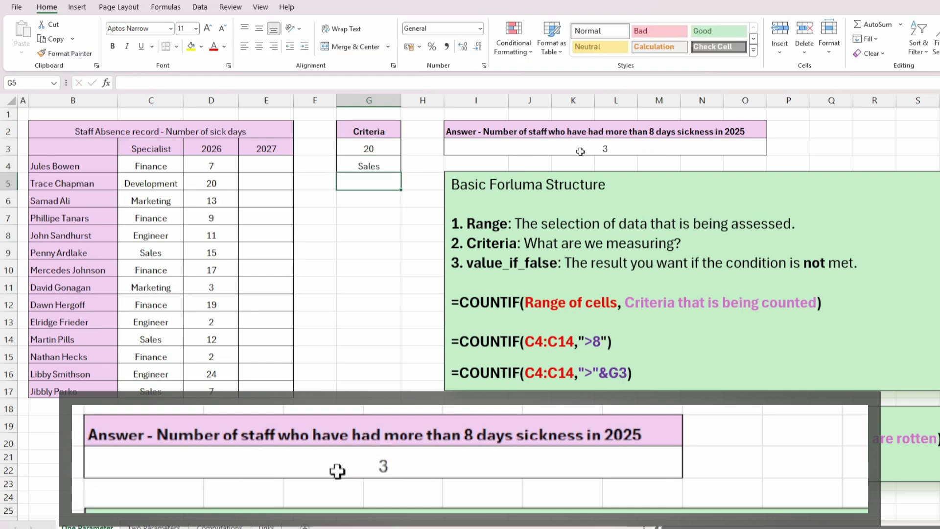
pyautogui.click(355, 223)
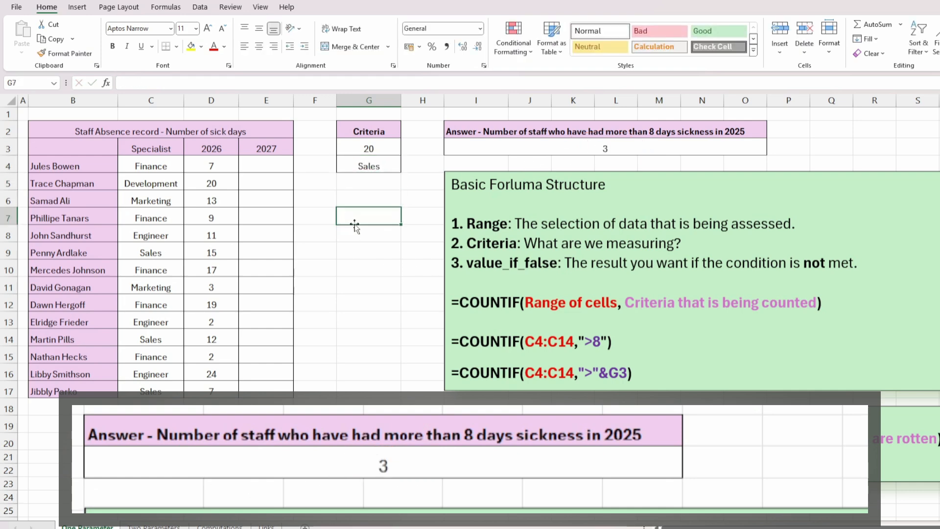